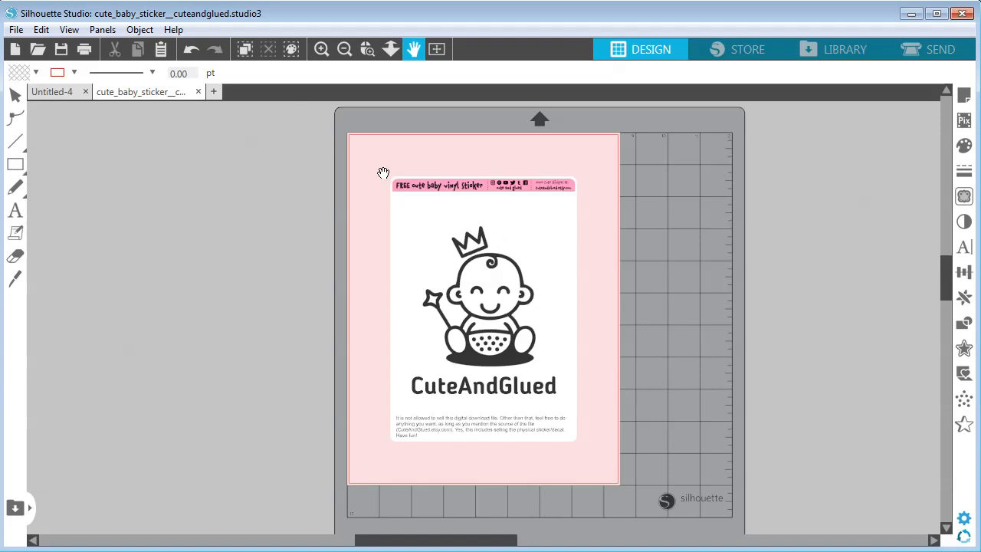
- Check which release and edition of the program is installed, and close the version information
left_click(173, 29)
left_click(98, 183)
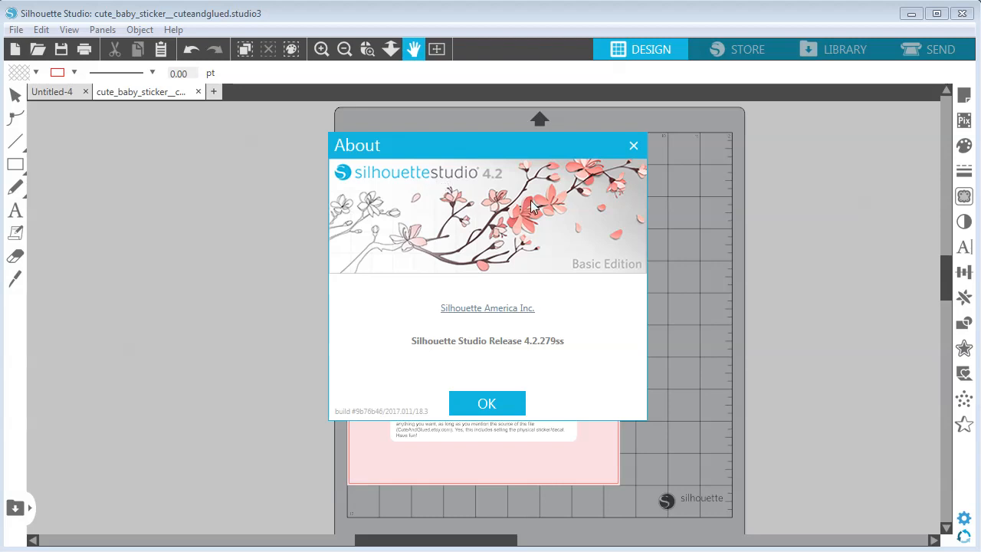
left_click(488, 404)
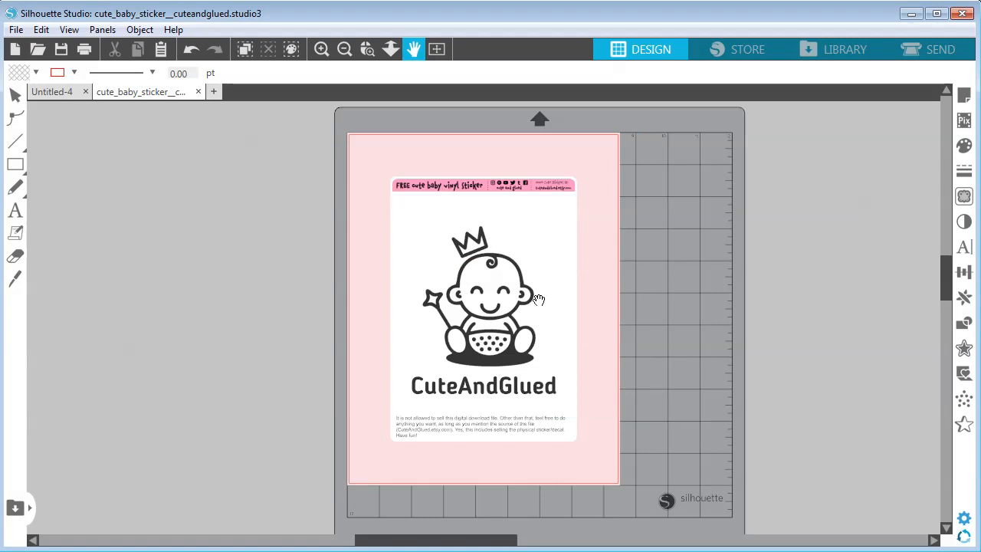
- Examine the baby sticker sheet up close, from the pink header banner down to the usage terms beneath the name
left_click(322, 50)
left_click(322, 51)
left_click(322, 51)
left_click_drag(698, 209, 693, 468)
left_click_drag(690, 263, 690, 301)
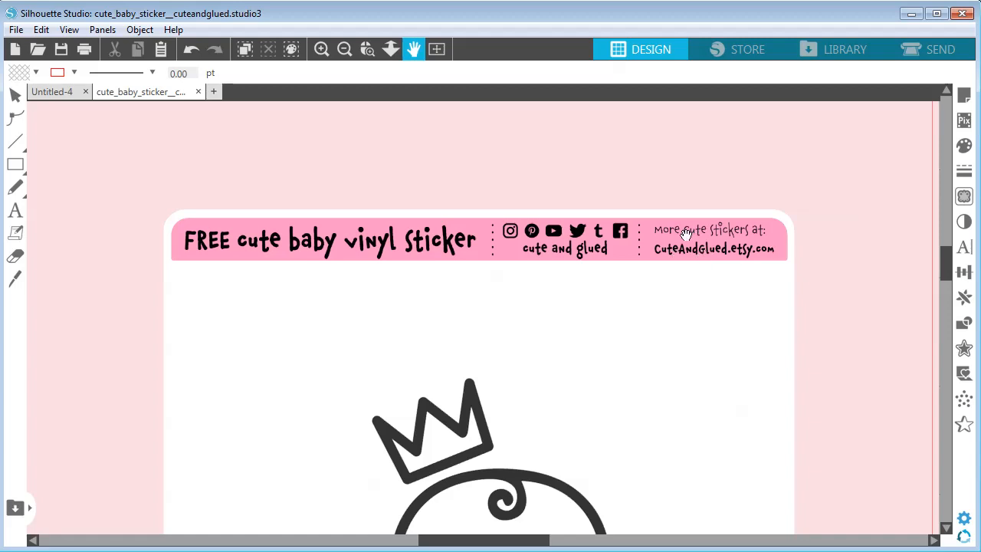
left_click_drag(689, 469, 689, 273)
left_click_drag(703, 447, 700, 280)
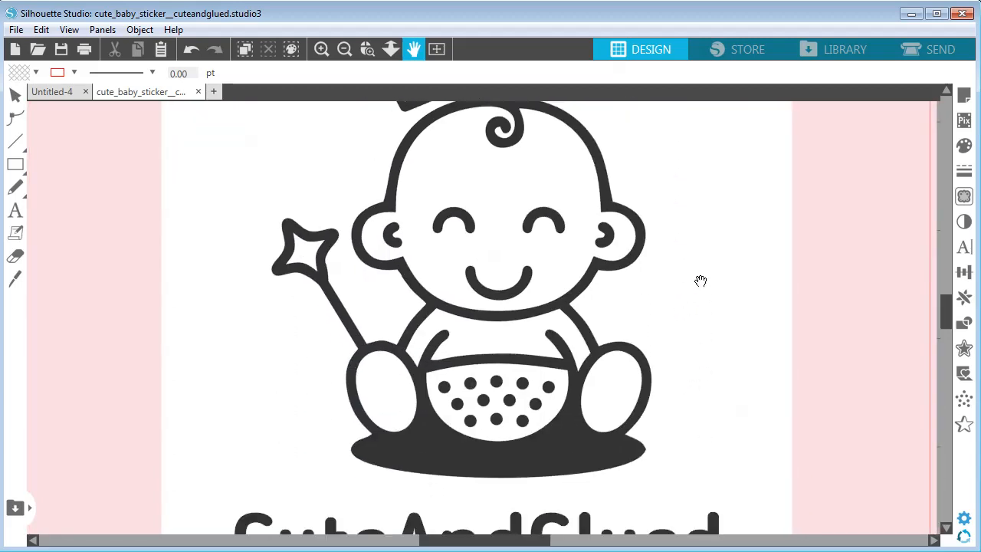
left_click_drag(723, 438, 723, 245)
left_click_drag(769, 379, 766, 263)
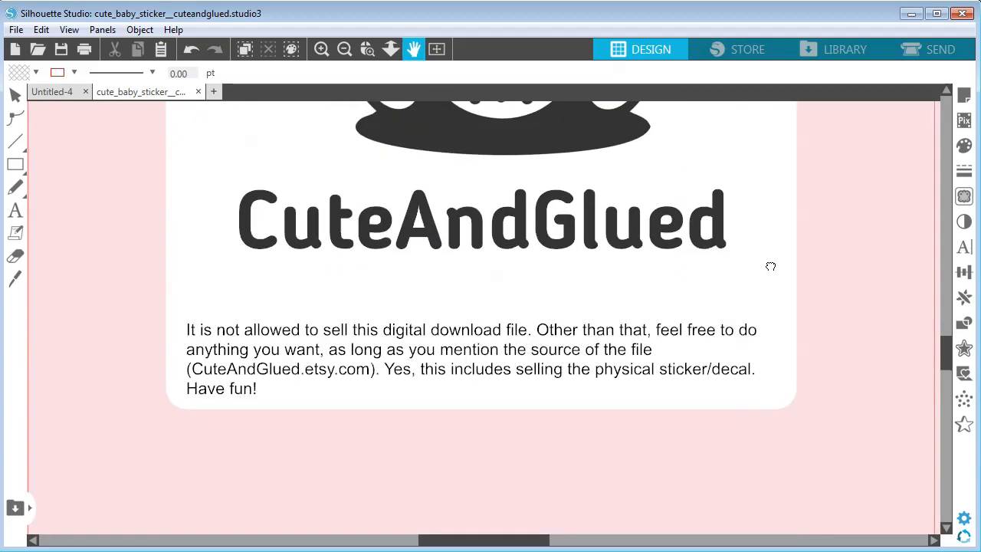
left_click_drag(427, 290, 437, 288)
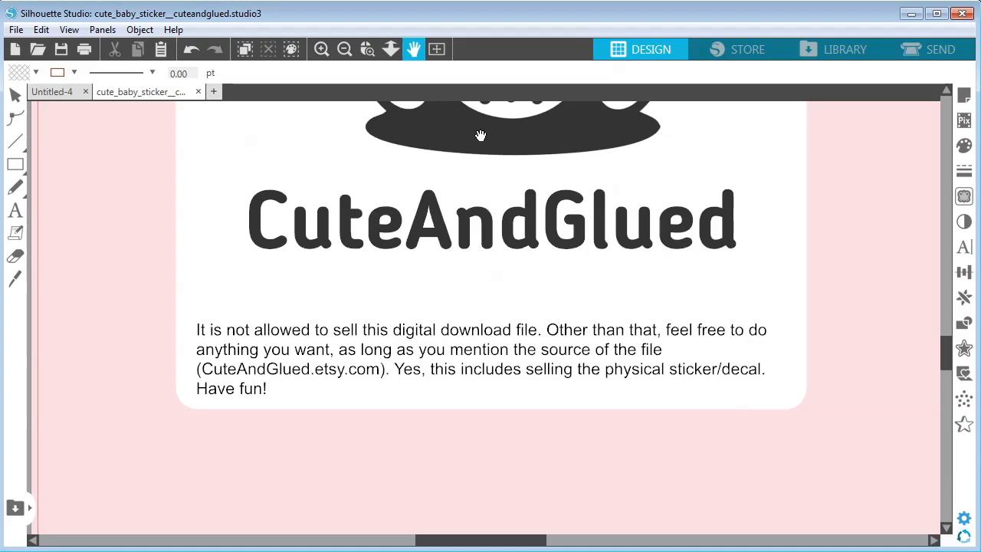
left_click(344, 48)
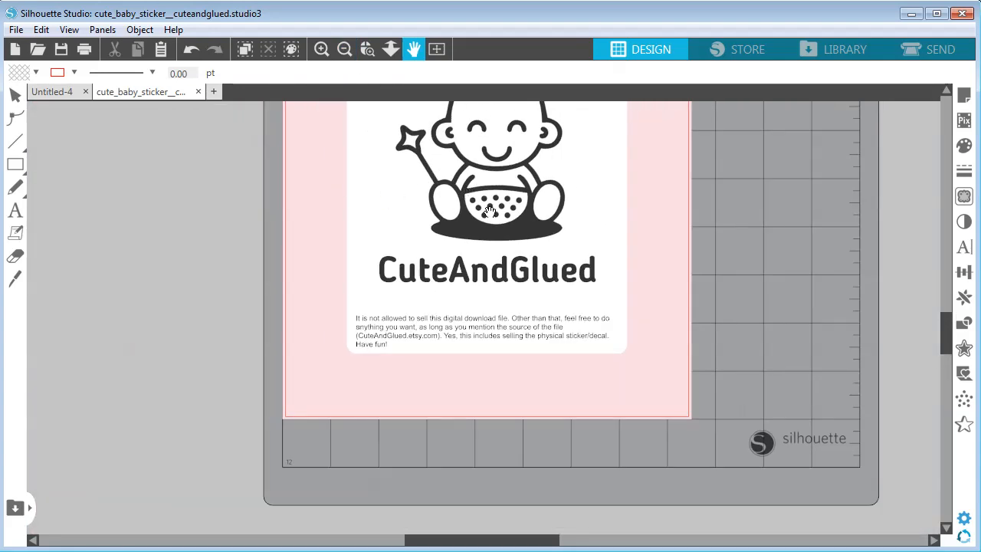
left_click_drag(664, 164, 673, 313)
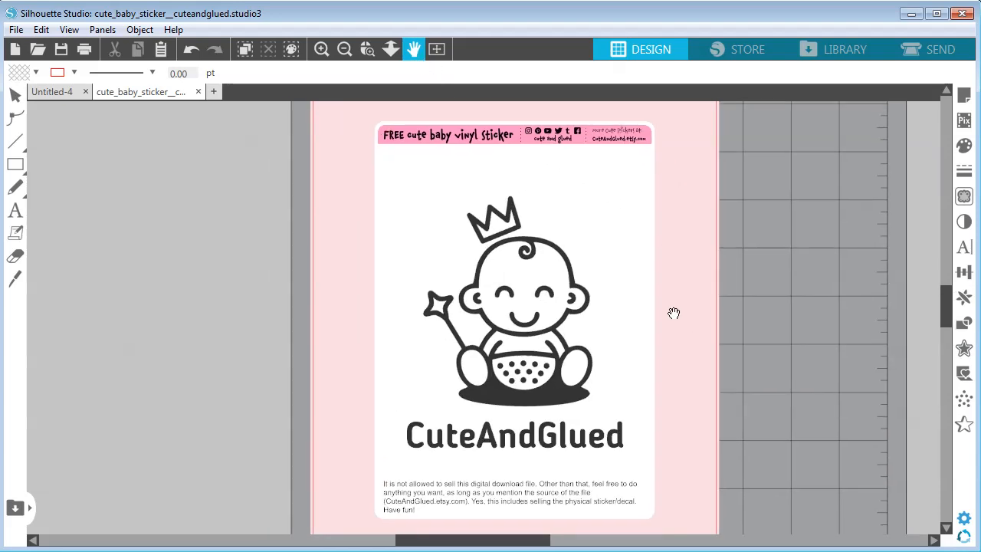
left_click(366, 50)
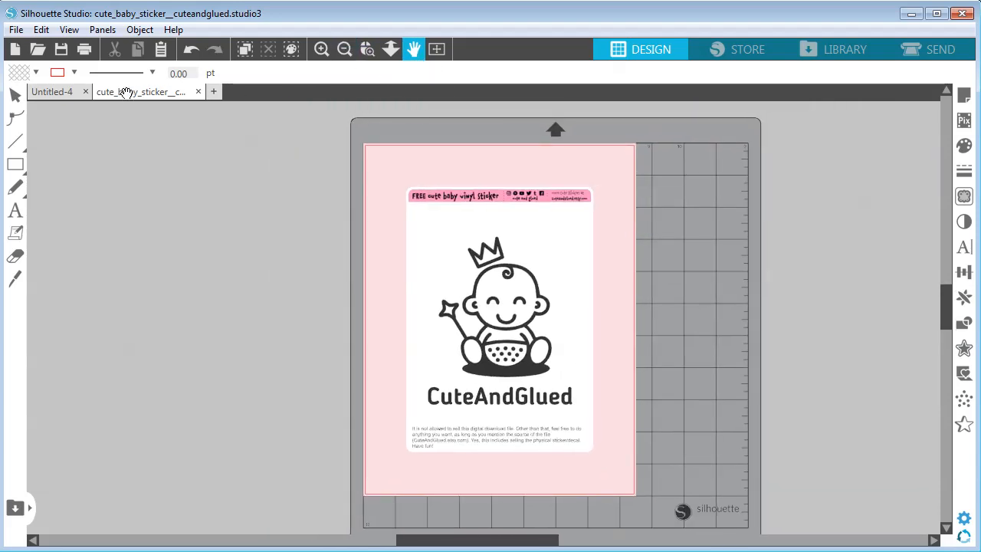
- Move the pink header banner off the page, just above its upper edge
left_click(17, 95)
left_click(469, 204)
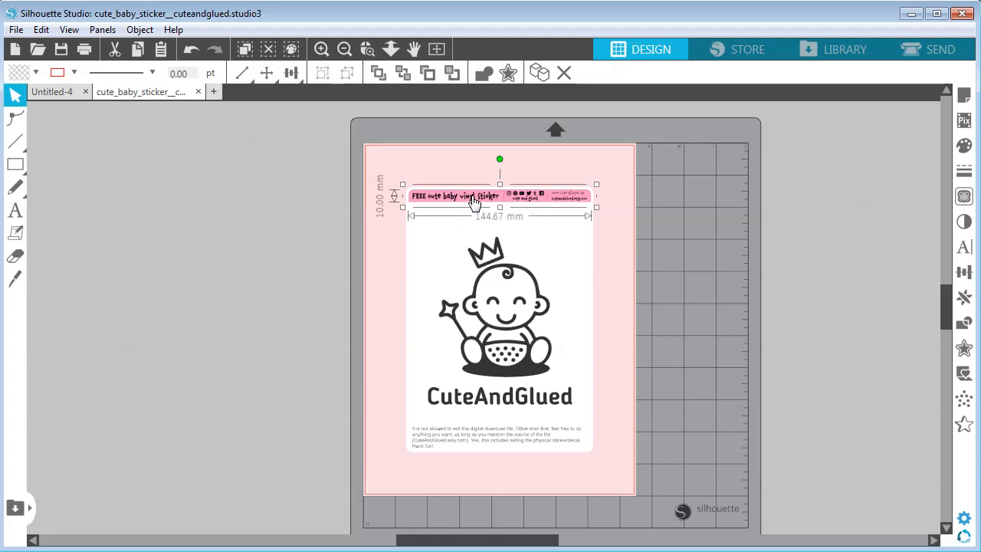
left_click_drag(472, 205, 475, 138)
- Delete the usage terms paragraph and the white rounded background behind the baby drawing
left_click(481, 442)
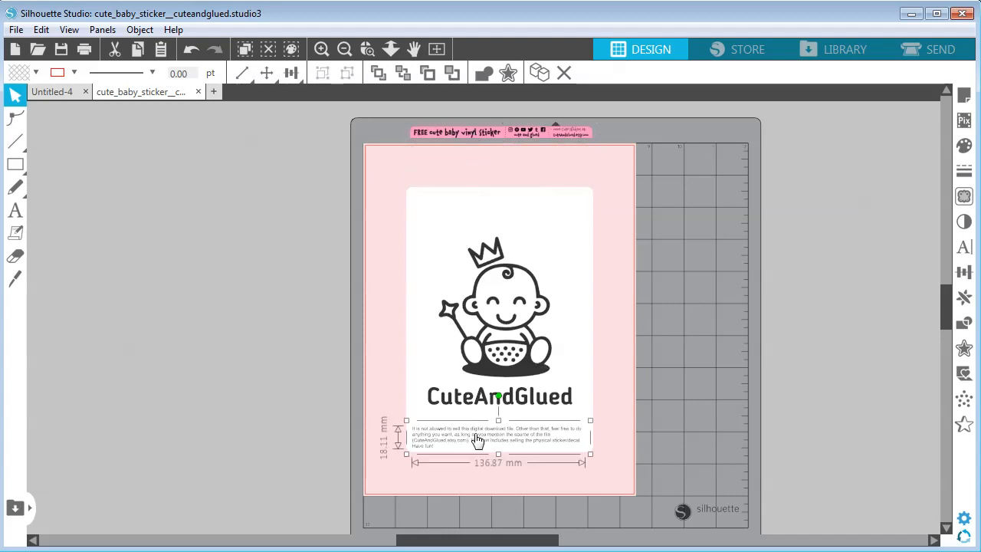
key("Delete")
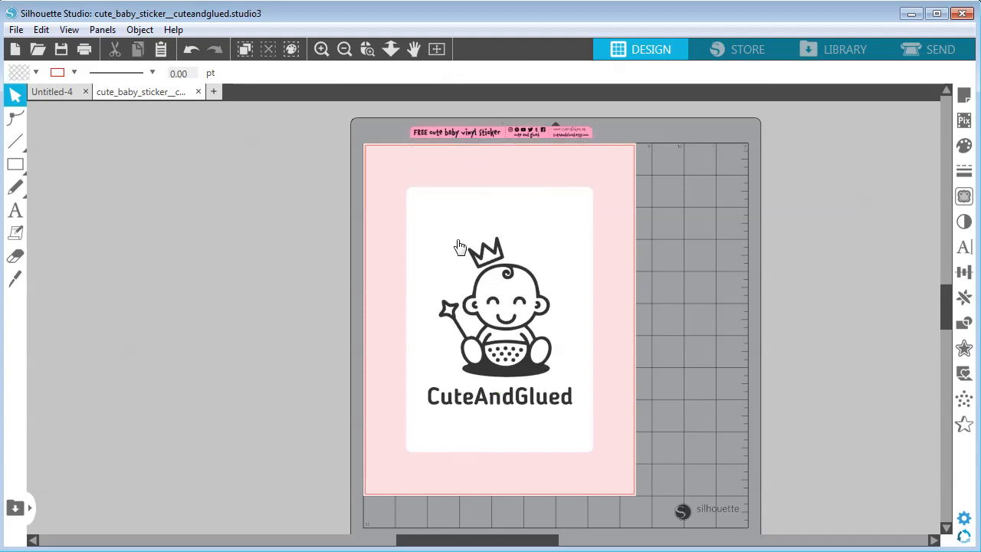
left_click(449, 221)
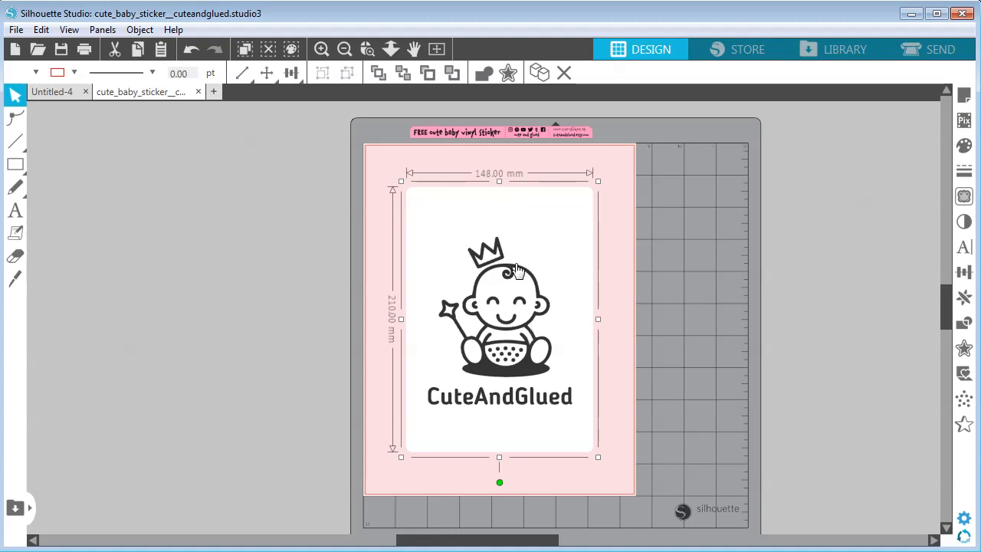
key("Delete")
left_click(496, 285)
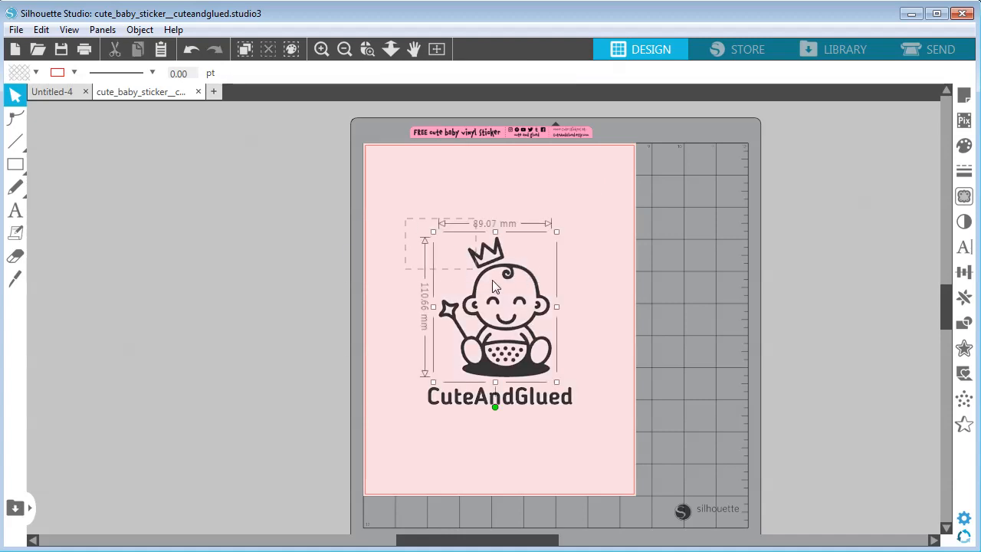
left_click(523, 404)
left_click(555, 458)
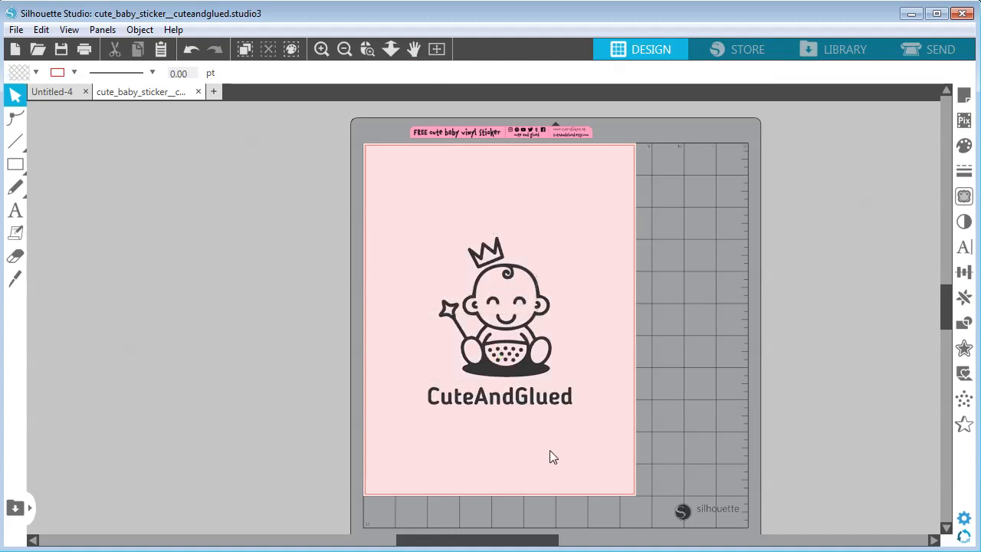
- Replace the "CuteAndGlued" text below the baby drawing with "NAME"
left_click(524, 406)
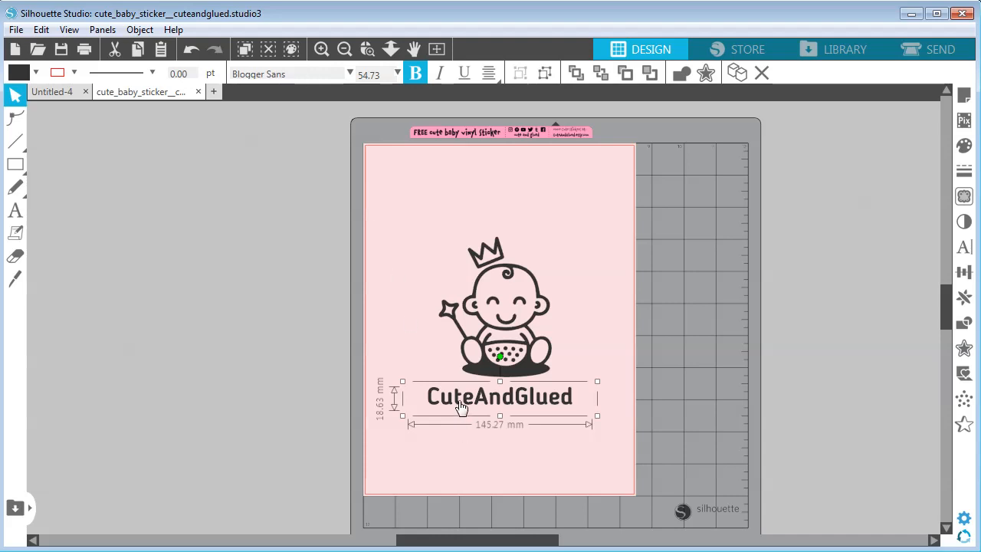
double_click(526, 406)
left_click_drag(594, 398, 418, 397)
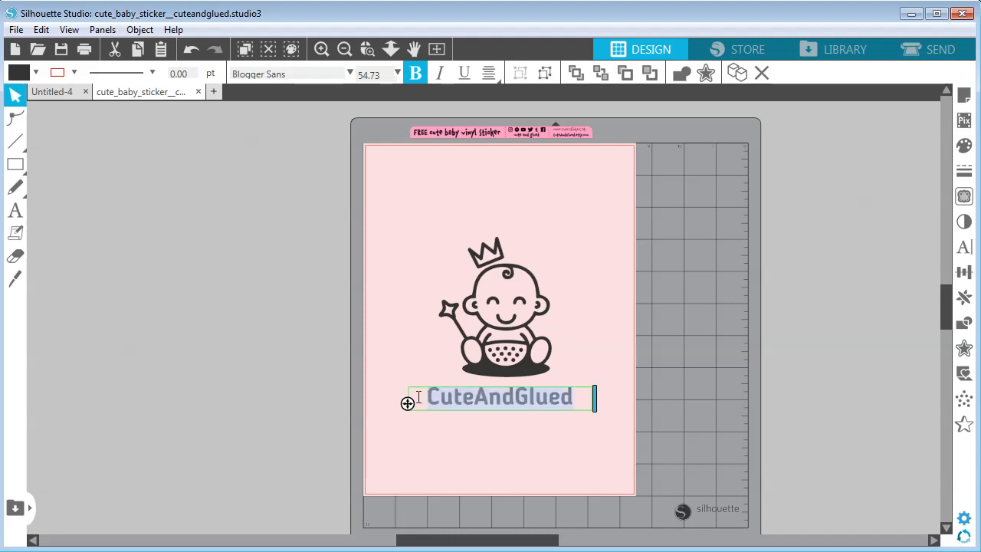
type("NAME")
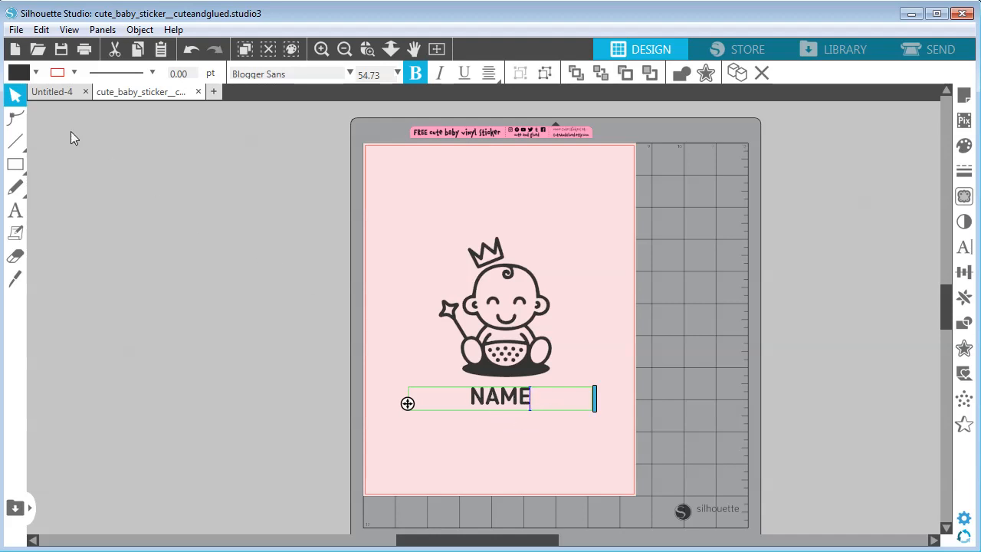
left_click(420, 273)
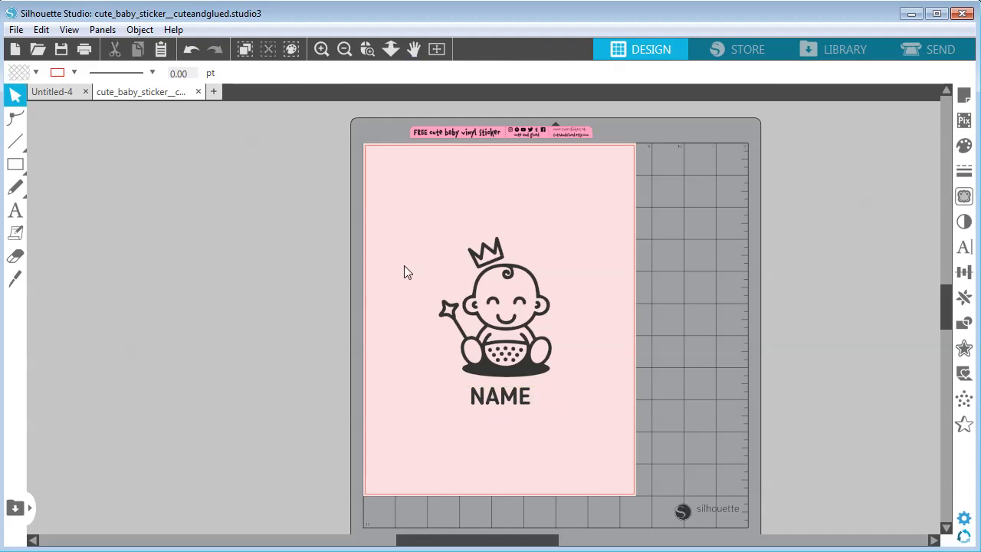
- Group the baby drawing and the text below it into one object
left_click_drag(431, 243, 608, 444)
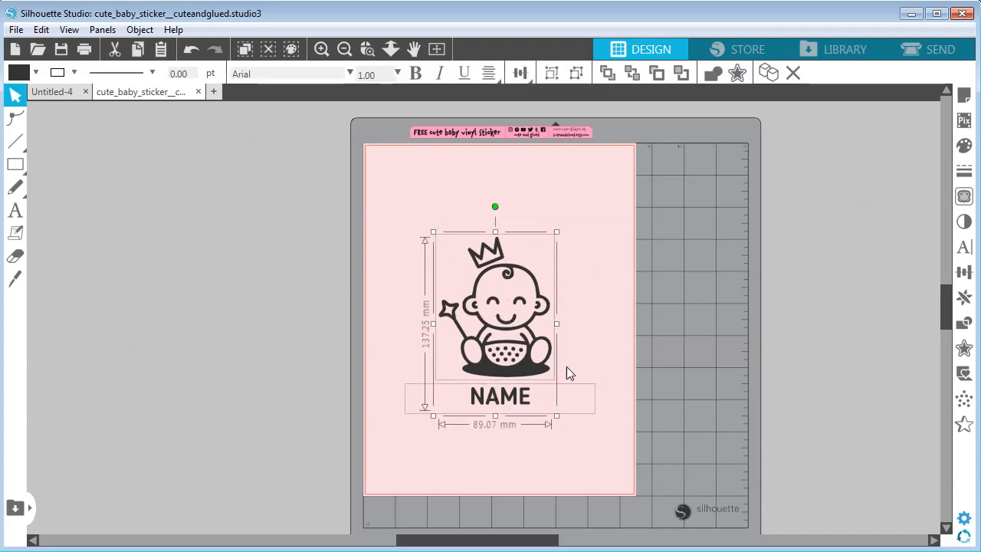
left_click(139, 29)
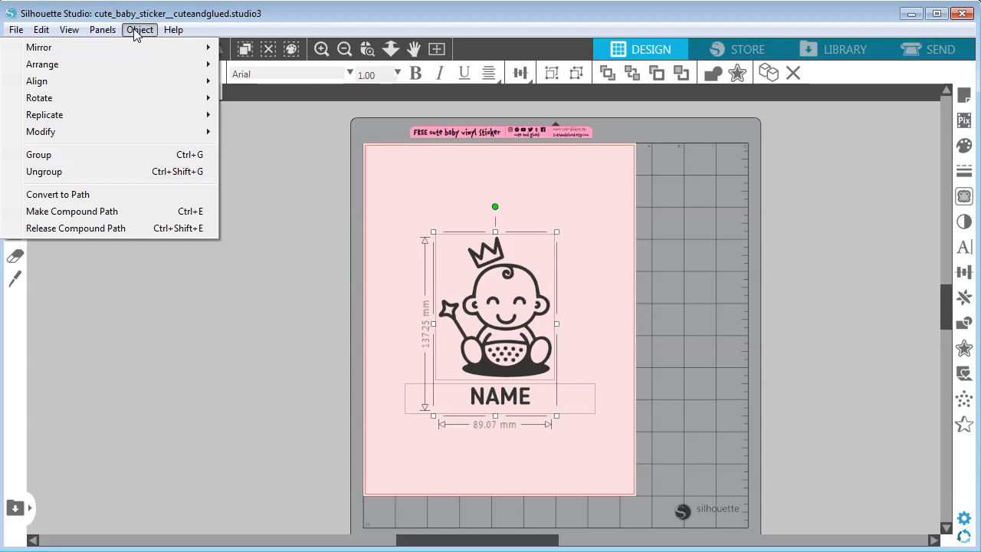
left_click(121, 156)
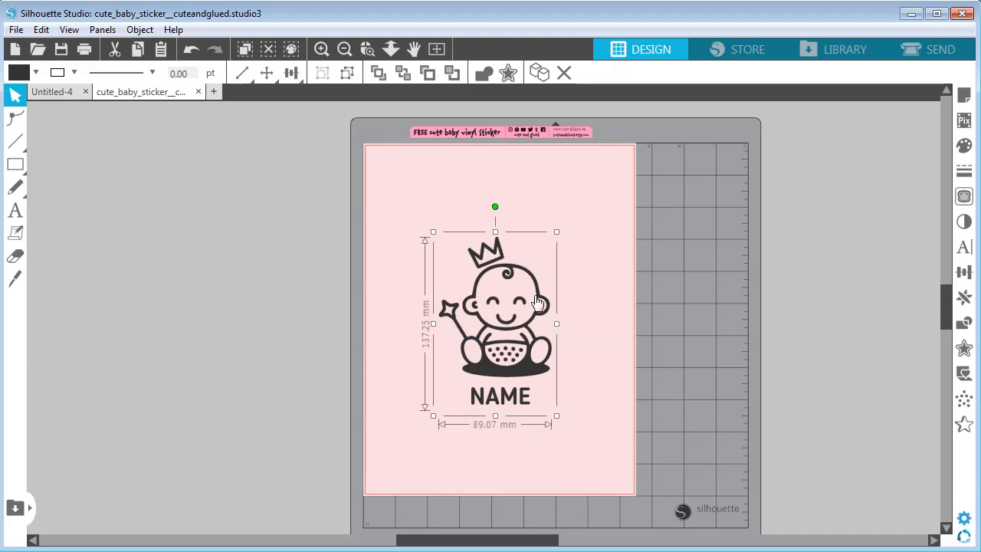
- Lock the width-to-height ratio of the grouped sticker and scale it up to 220 mm wide
left_click(965, 275)
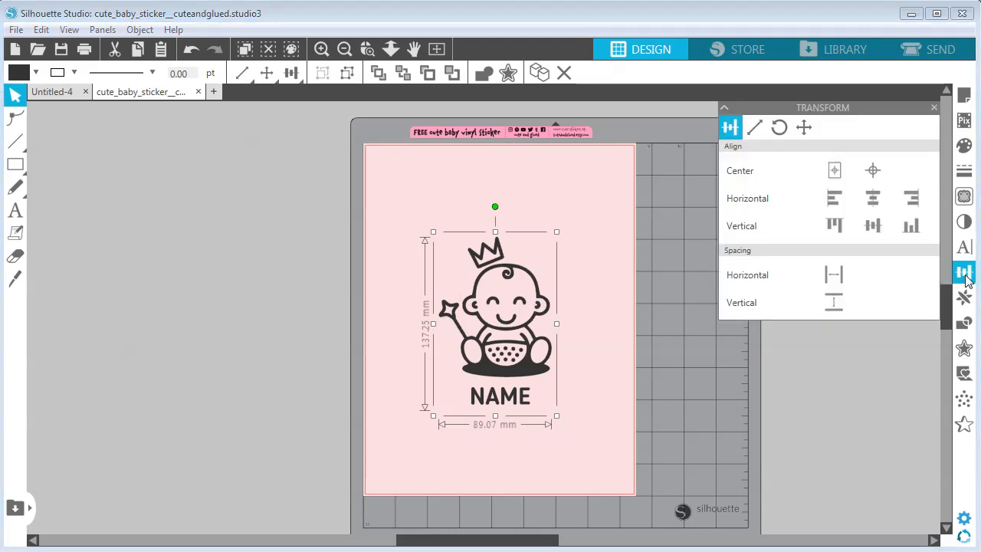
left_click(755, 128)
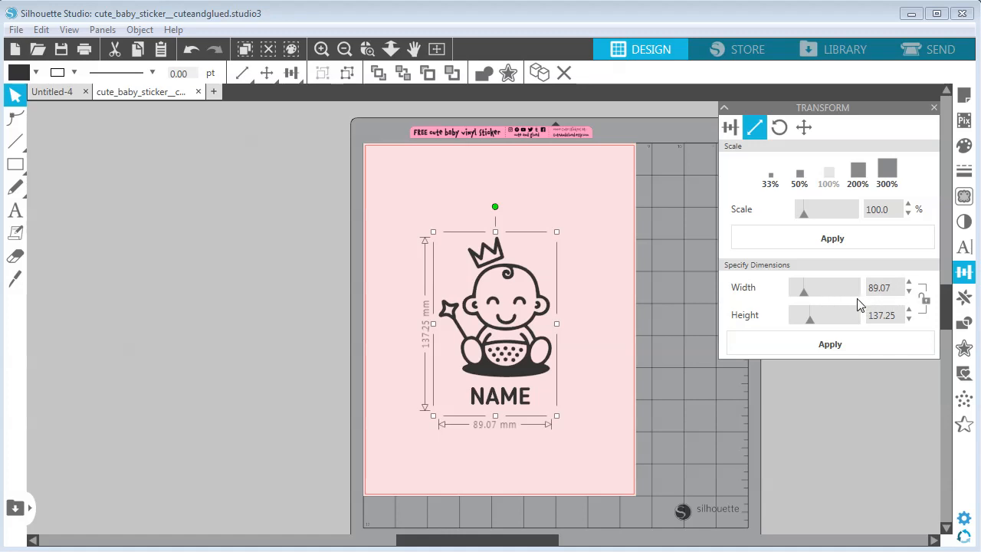
left_click(925, 302)
left_click_drag(809, 295, 822, 295)
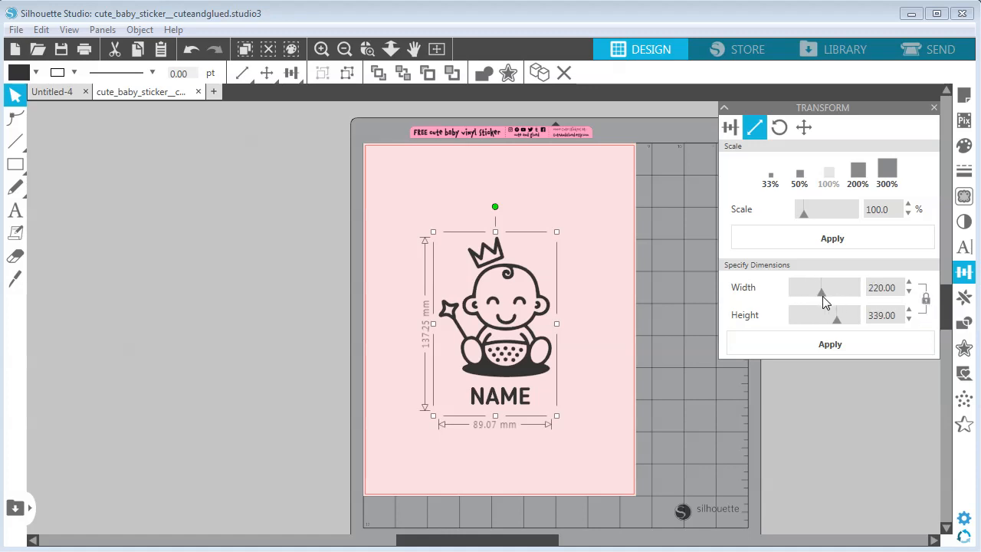
left_click(836, 341)
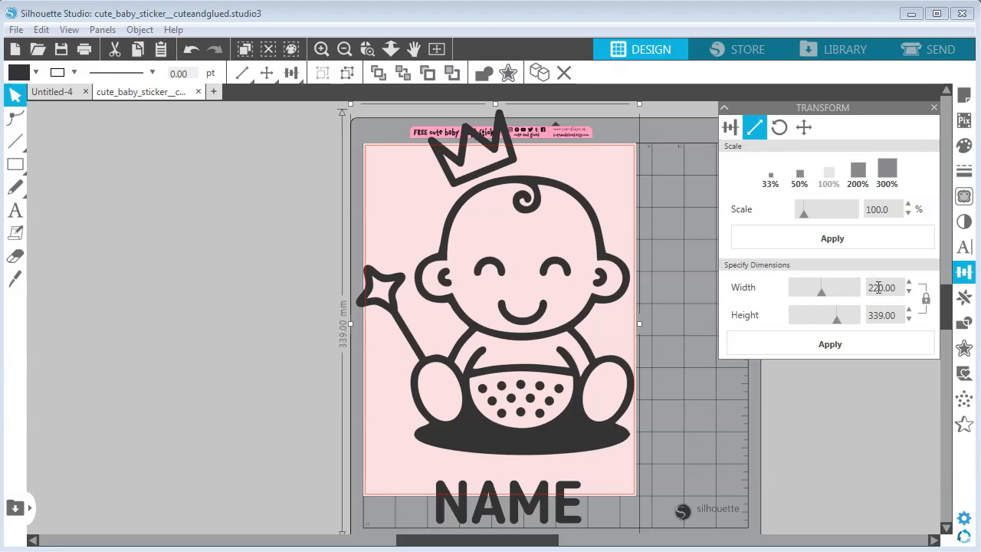
- Set the grouped sticker's width to 80 mm with its proportions locked
left_click_drag(895, 288, 852, 293)
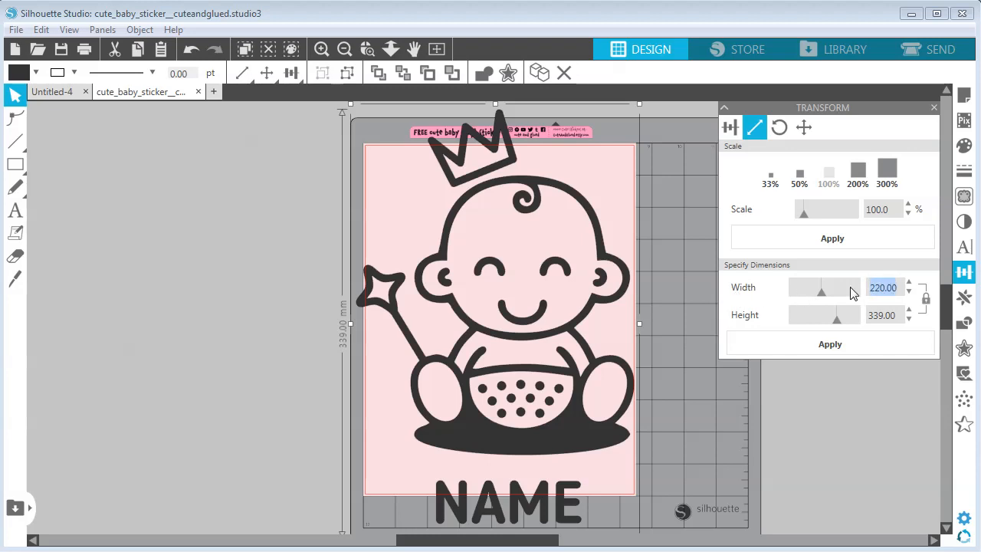
type("80")
key("Return")
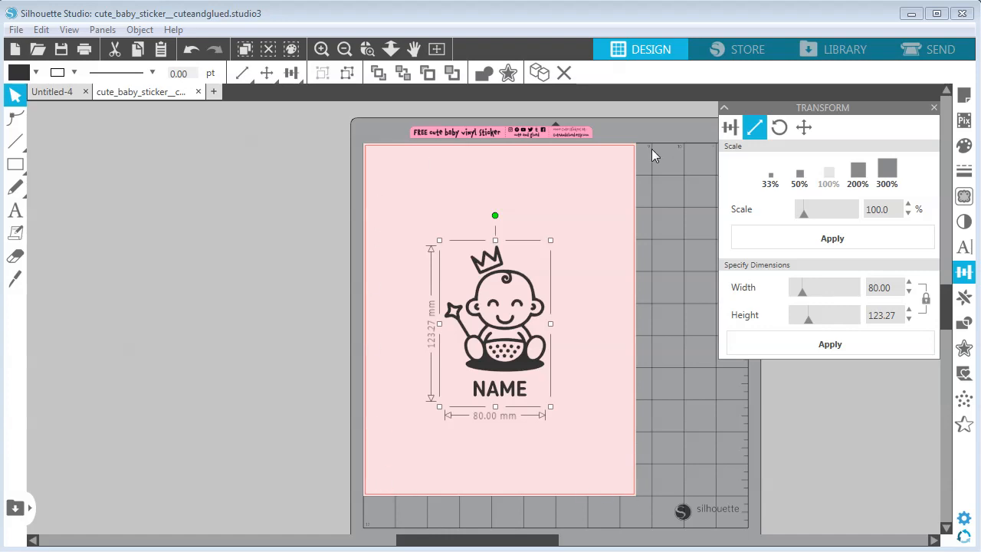
- Fill the Letter page with copies of the grouped sticker and deselect them
left_click(965, 96)
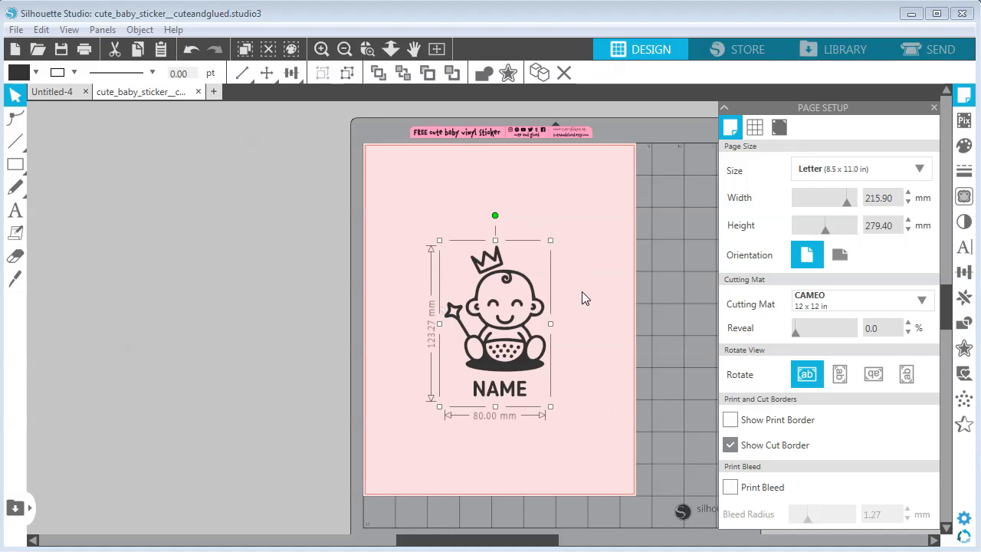
left_click(960, 305)
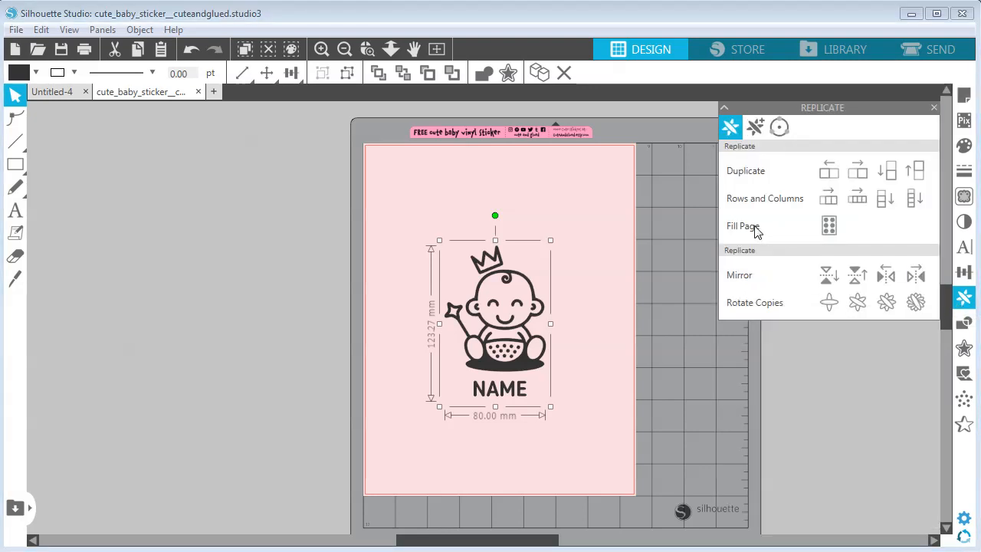
left_click(821, 225)
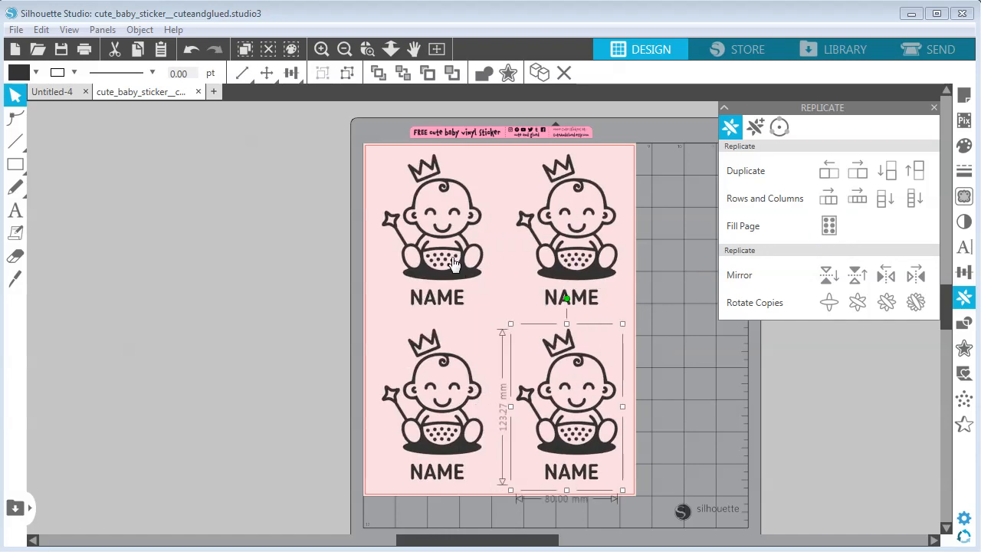
left_click(663, 315)
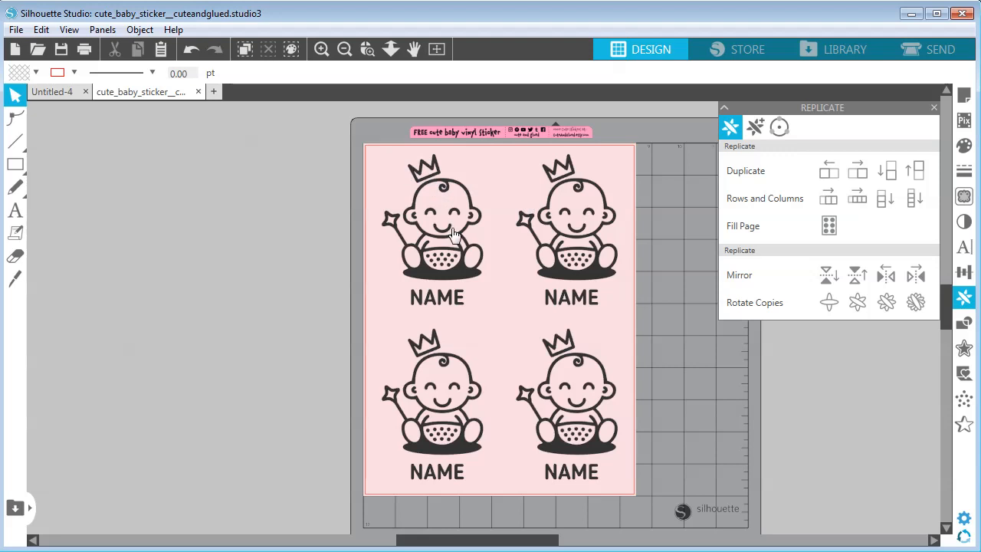
- Set the page's grid spacing to 0.10 mm and hide the grid
left_click(964, 95)
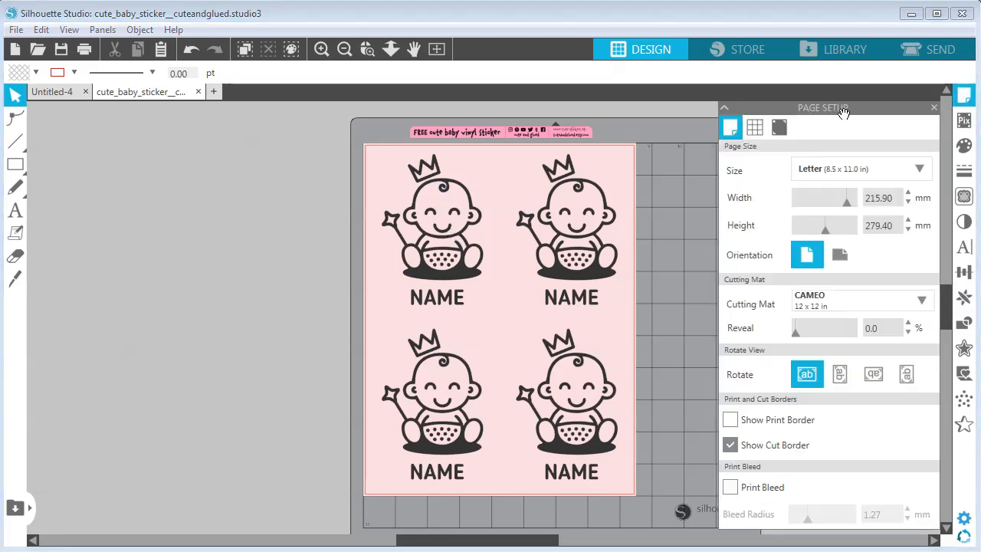
left_click(773, 129)
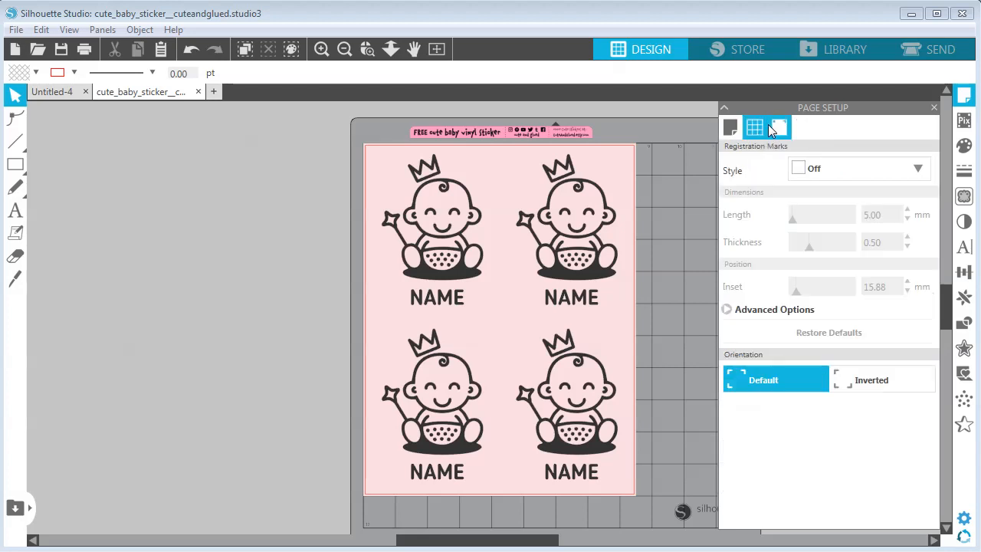
left_click(755, 127)
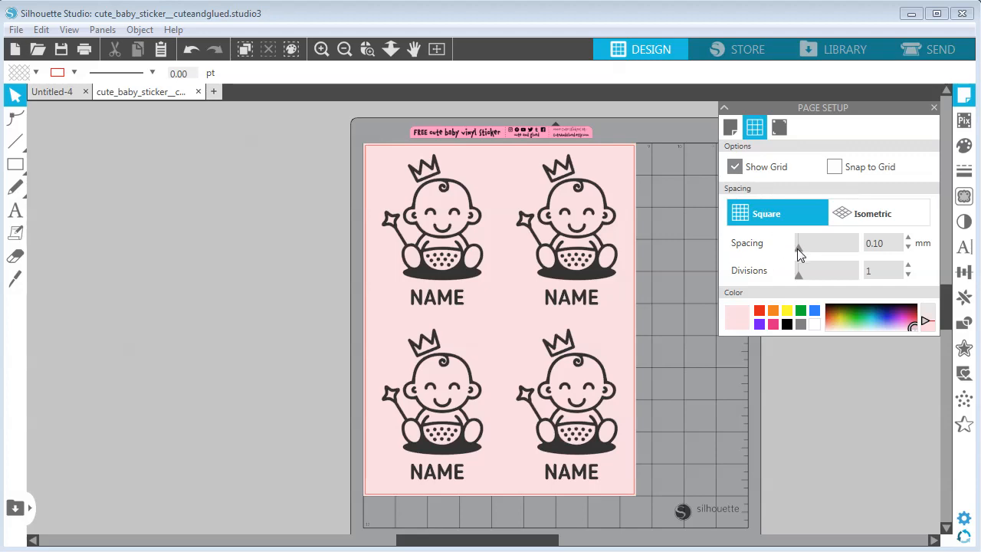
left_click_drag(797, 248, 804, 248)
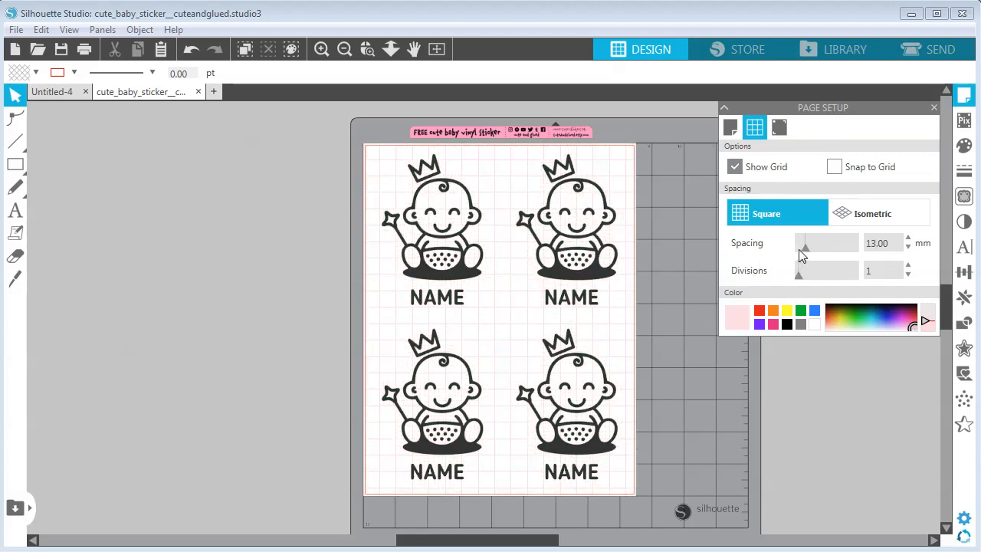
left_click_drag(804, 247, 796, 248)
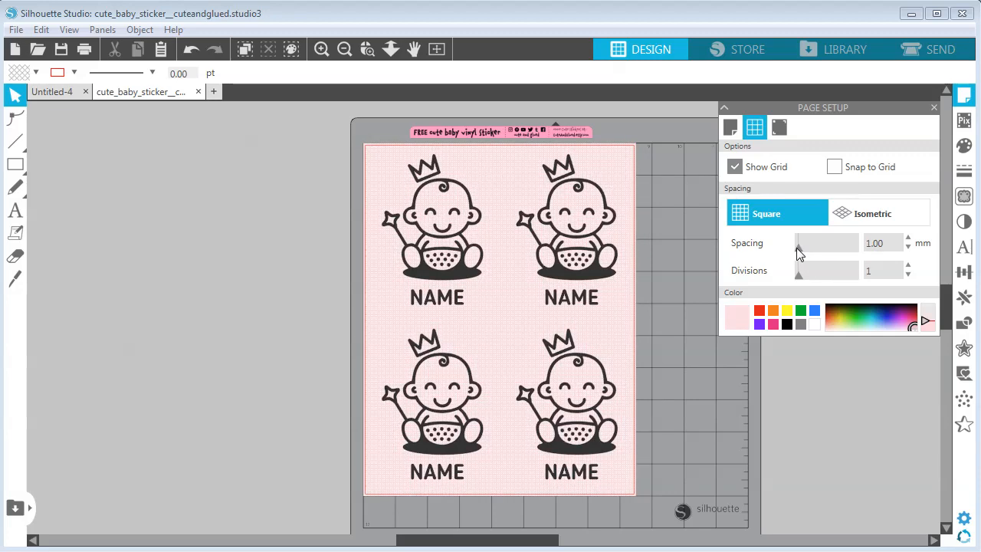
left_click(908, 248)
left_click(735, 170)
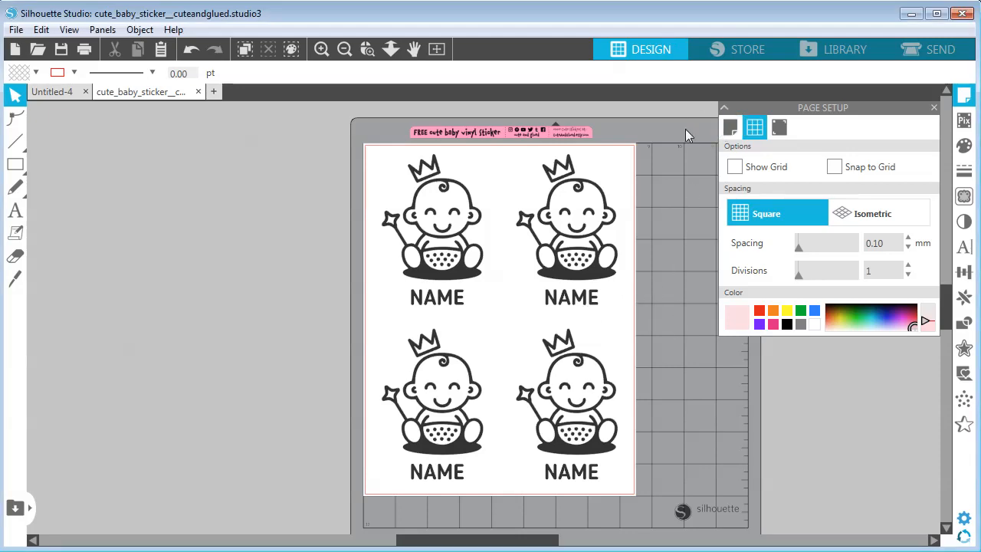
- Select all four stickers in the send view and set the cutting material to Vinyl, Glossy
left_click(923, 51)
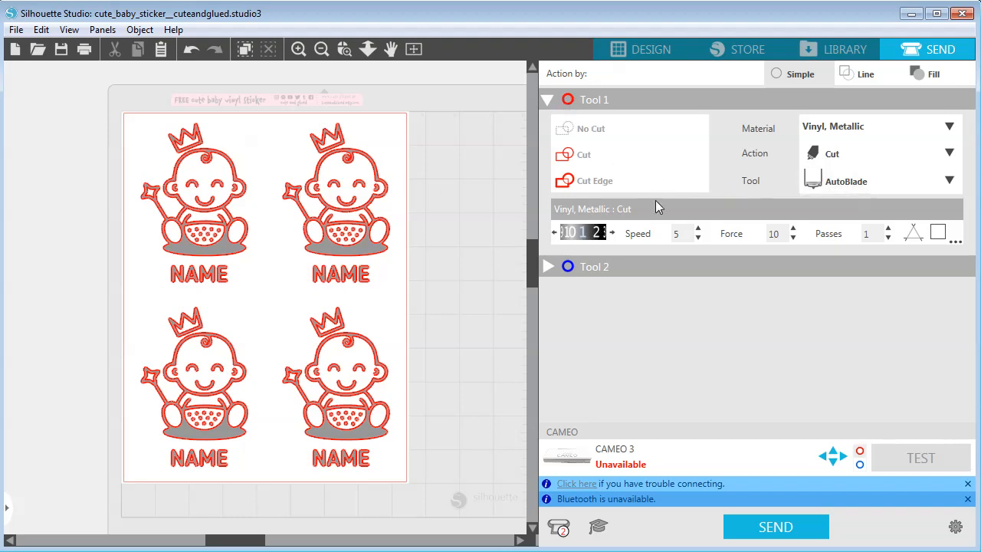
left_click_drag(96, 141, 415, 455)
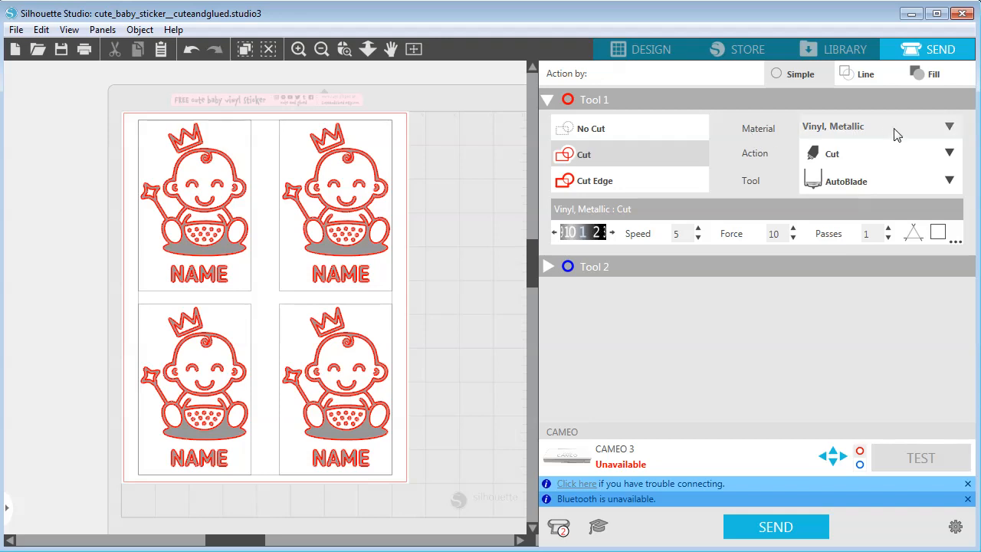
left_click(949, 127)
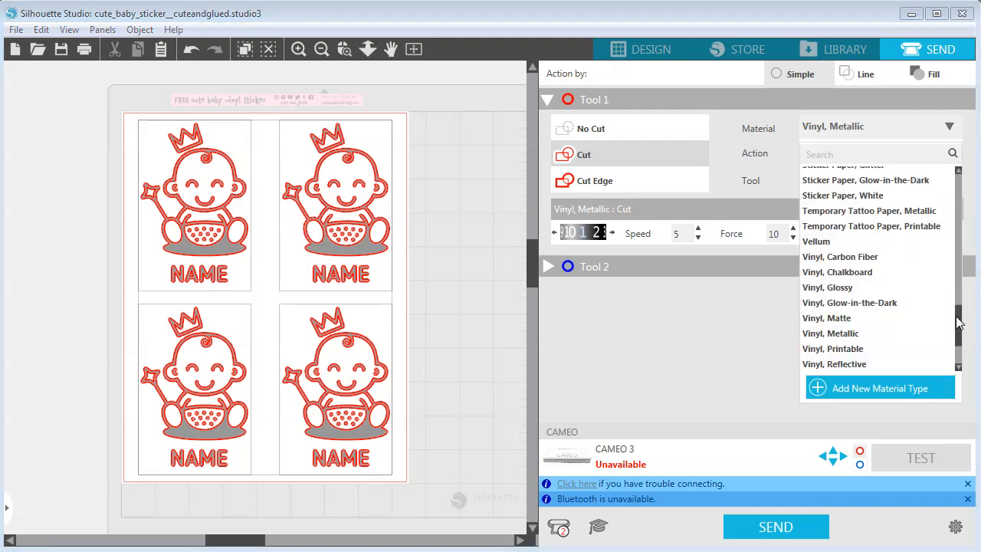
left_click(844, 288)
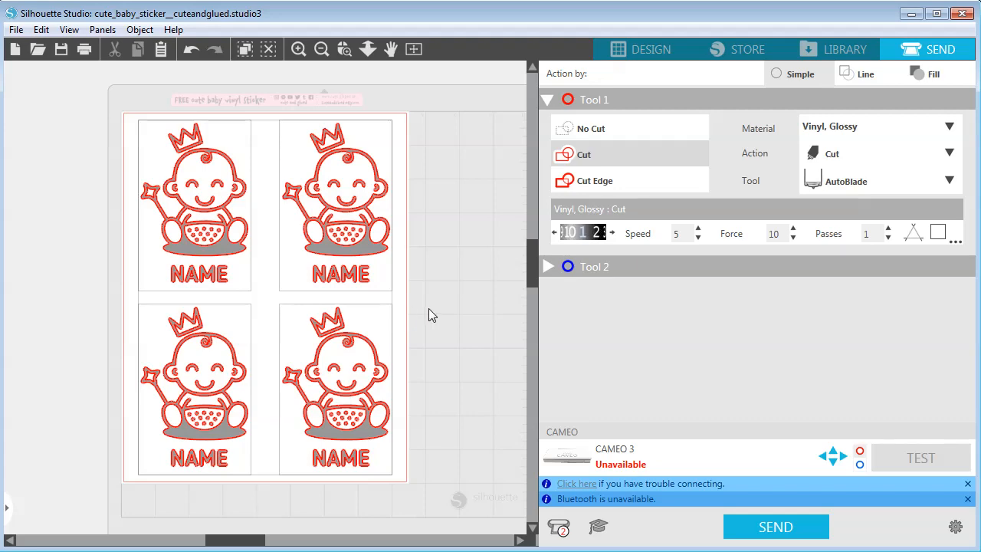
- Return to the design view and ungroup the upper-right sticker copy
left_click(641, 49)
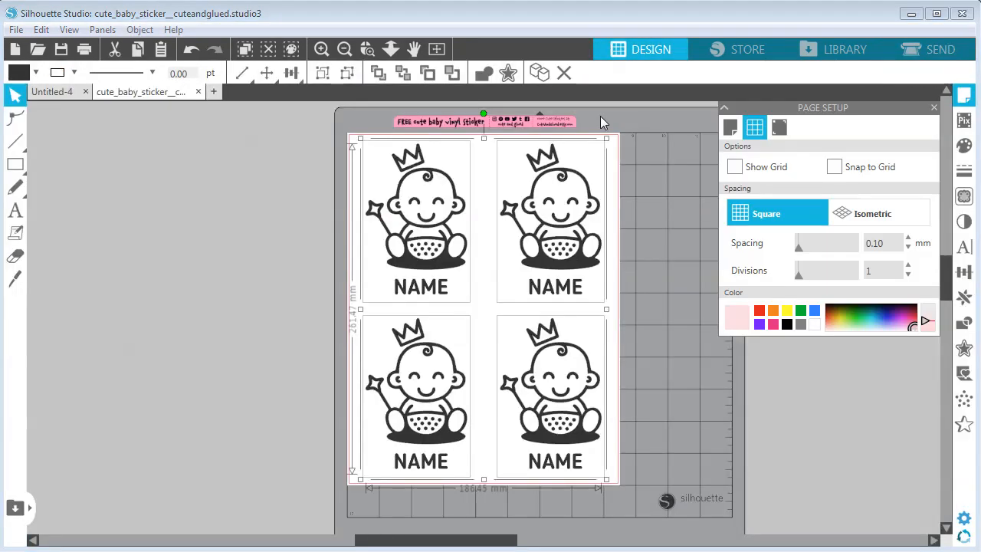
left_click(675, 229)
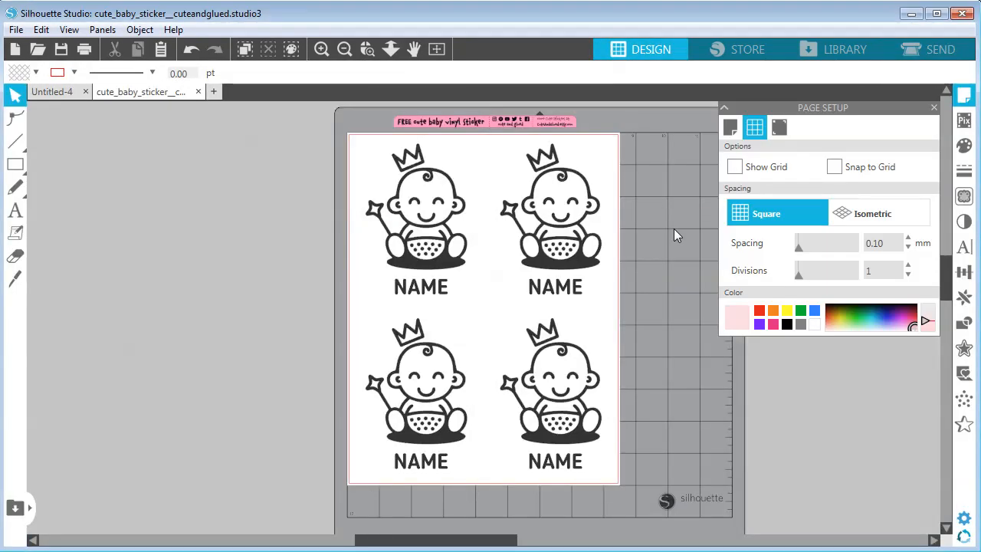
scroll(674, 219, "up", 1)
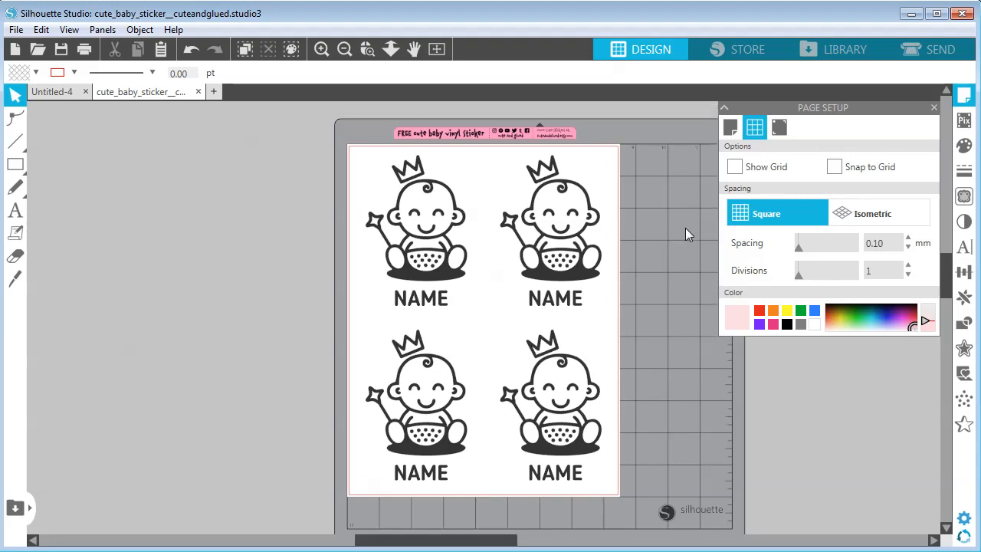
left_click(420, 300)
left_click(546, 302)
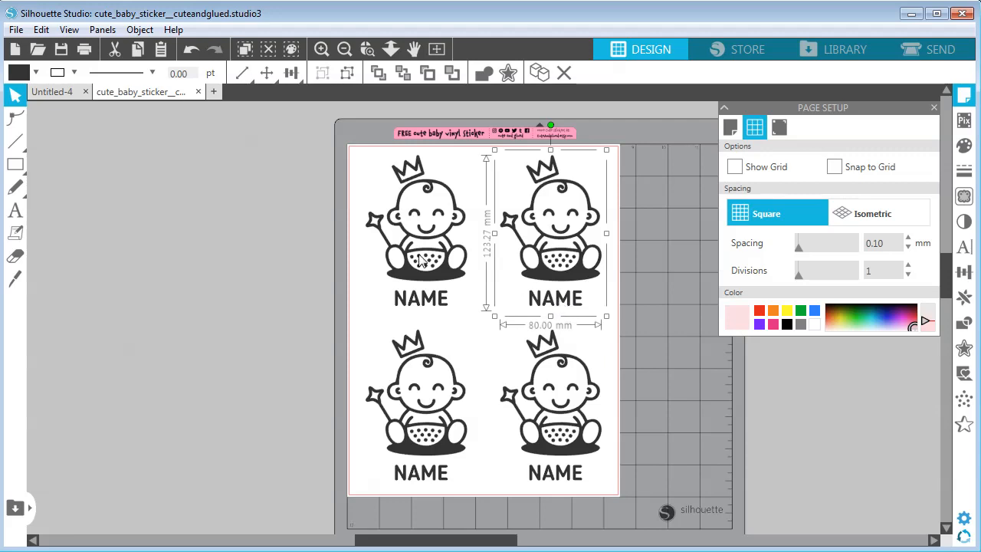
left_click(16, 210)
left_click(17, 95)
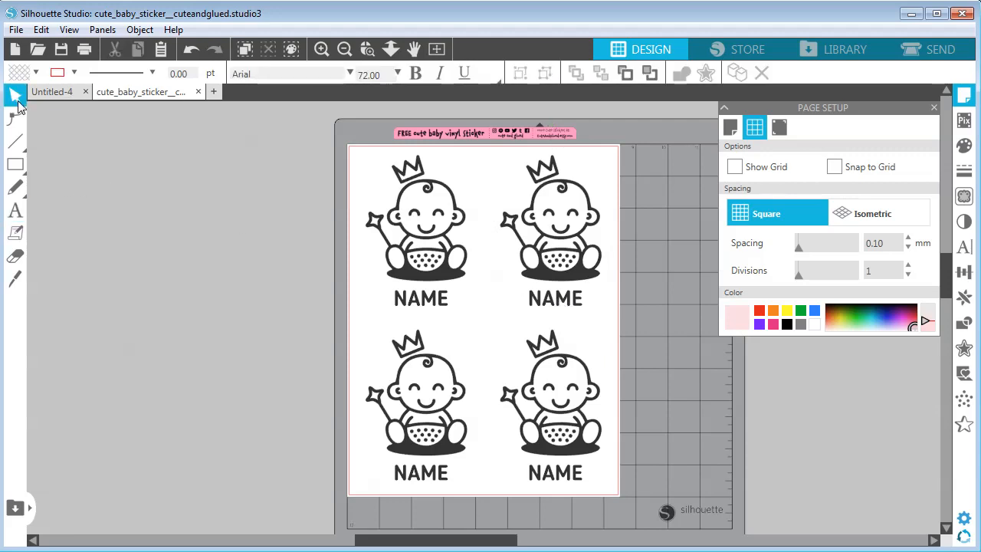
left_click(582, 266)
left_click(140, 30)
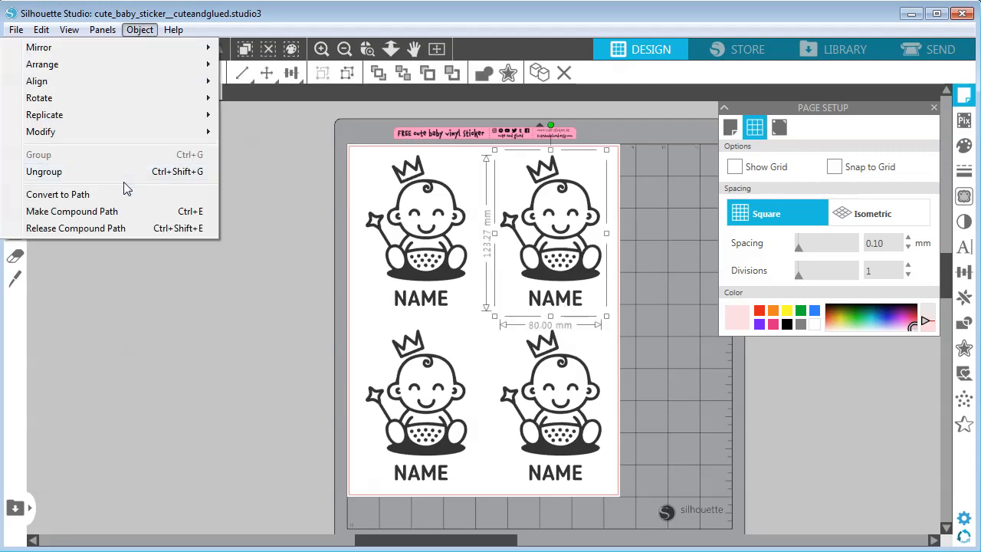
left_click(115, 171)
- Ungroup the two sticker copies in the lower row of the page
left_click(421, 399)
left_click(139, 29)
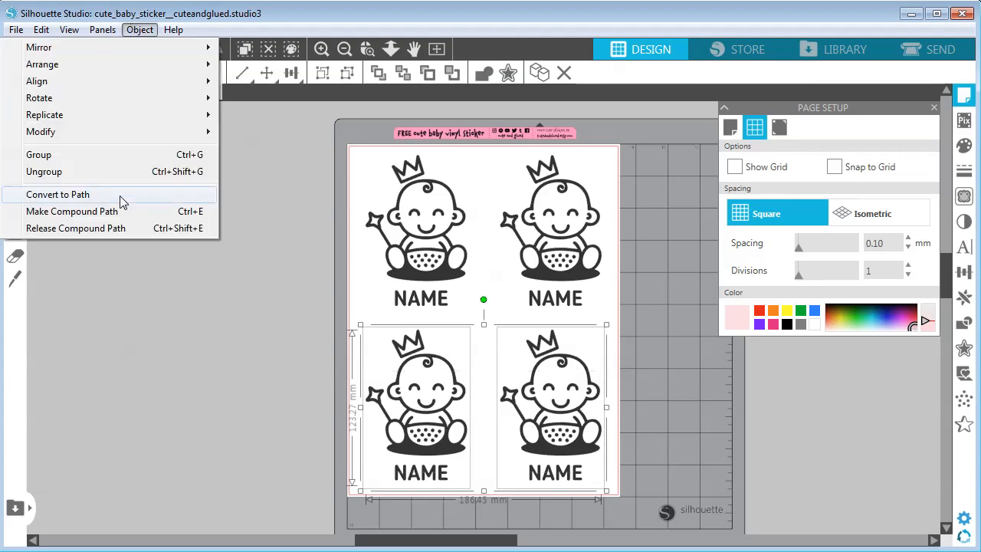
left_click(111, 172)
left_click(92, 178)
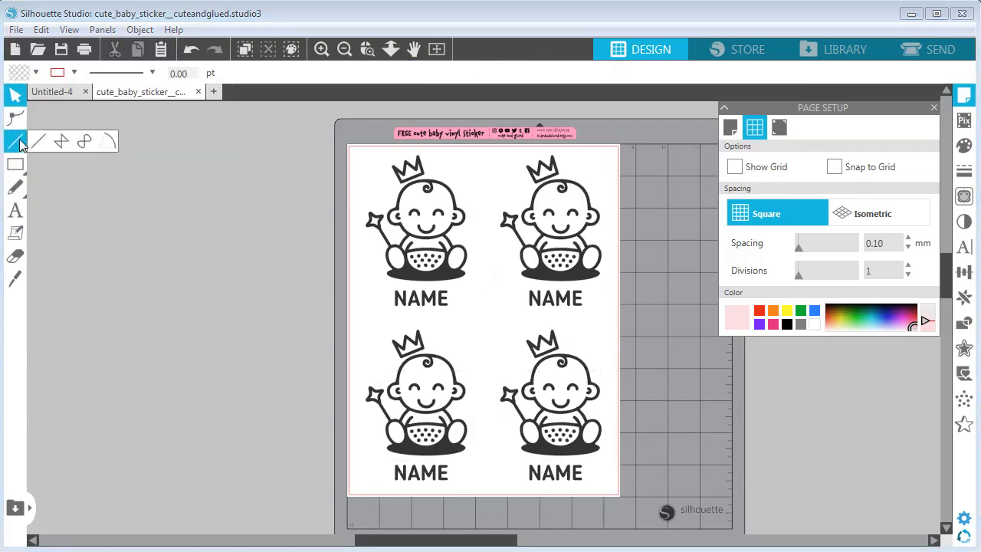
- Change the text under the upper-right baby to NAME2 and under the lower-left baby to NAME3
double_click(567, 301)
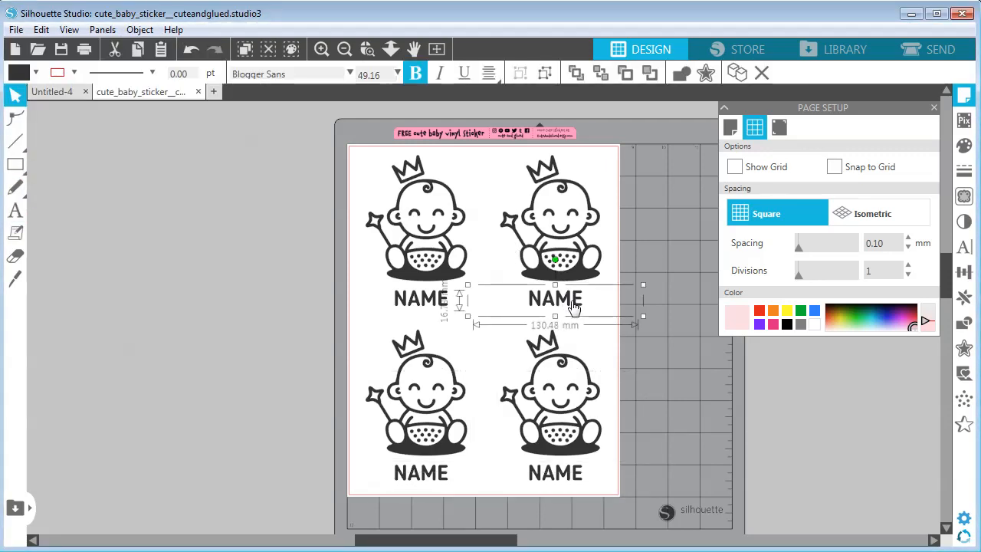
left_click(586, 301)
type("2")
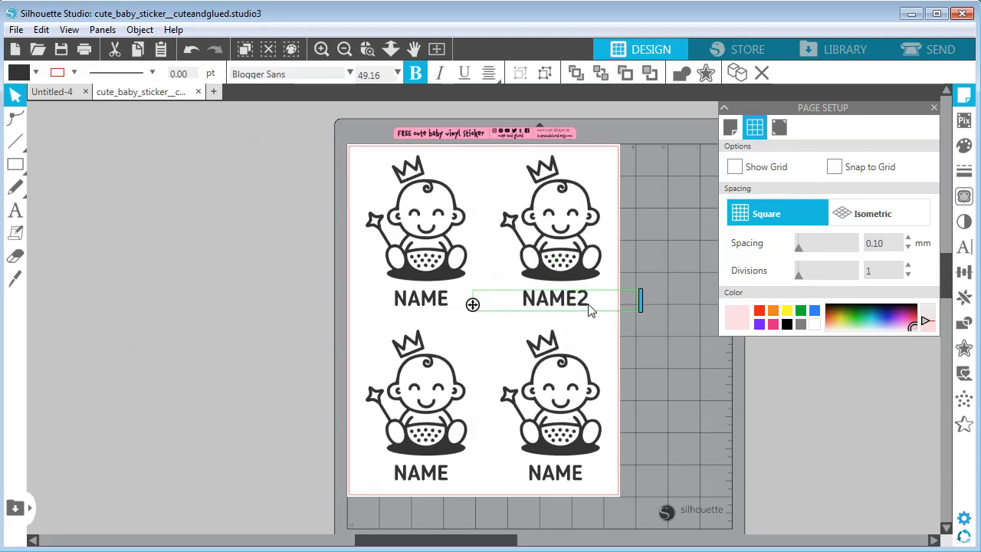
double_click(432, 475)
left_click(457, 475)
type("3")
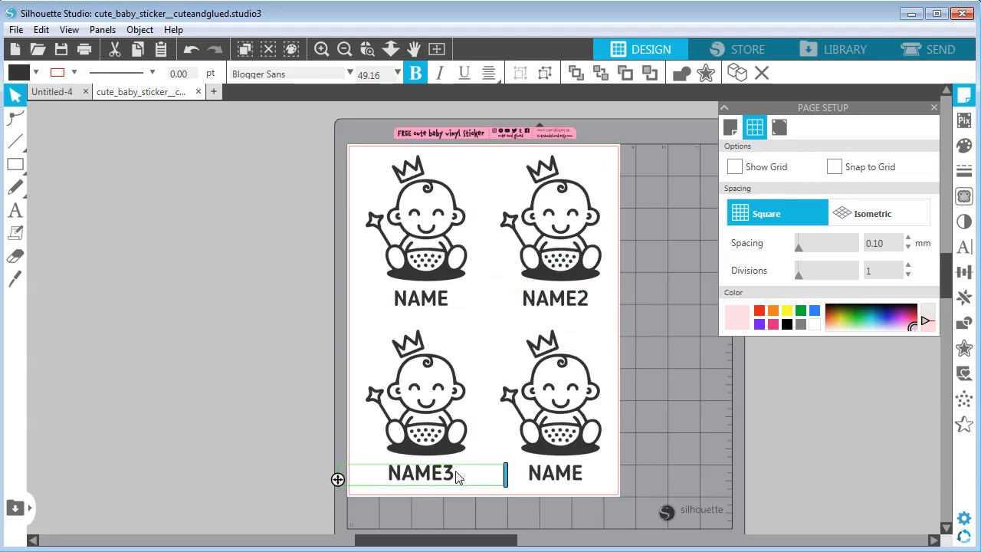
- Change the text under the lower-right baby to NAME4 and deselect it
double_click(566, 479)
left_click(588, 477)
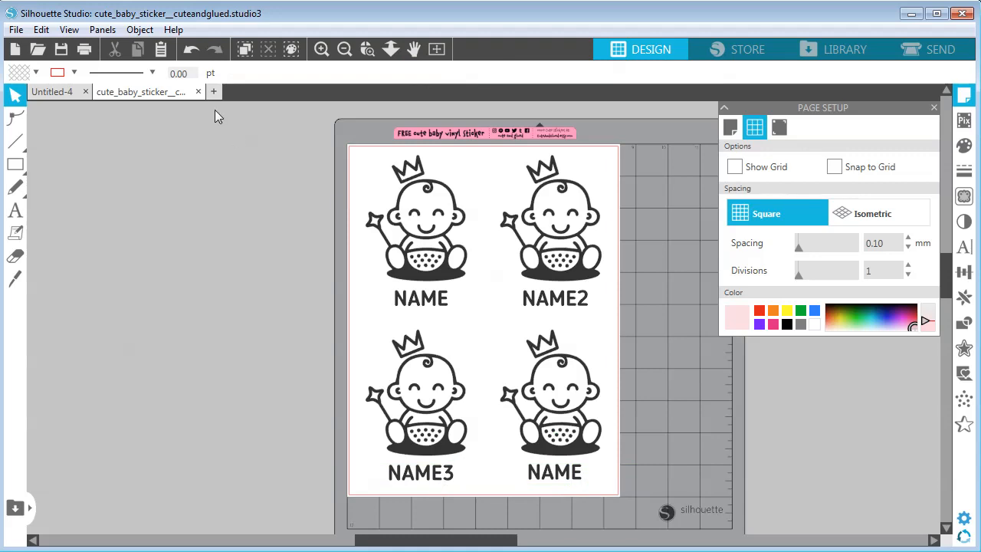
left_click(45, 30)
left_click(44, 43)
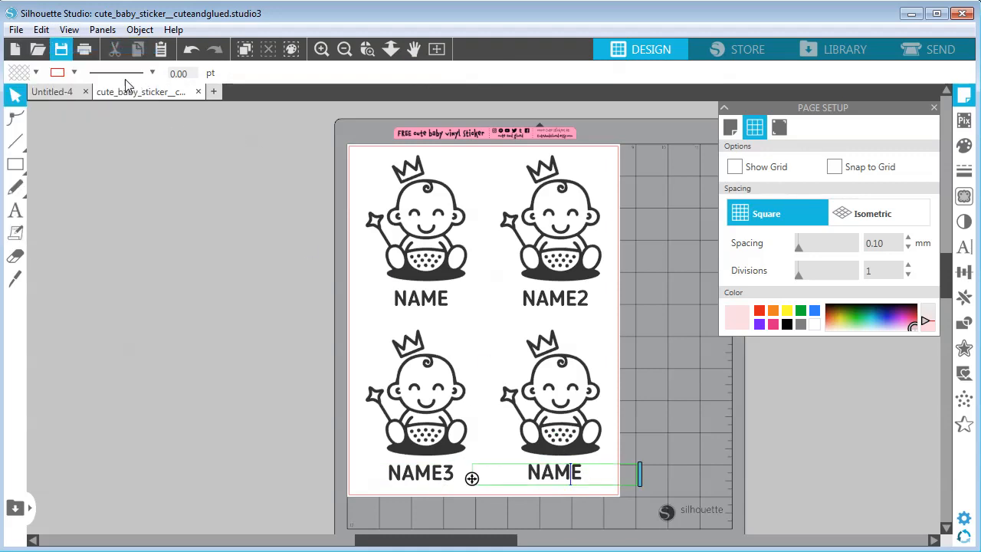
left_click(41, 29)
left_click(36, 44)
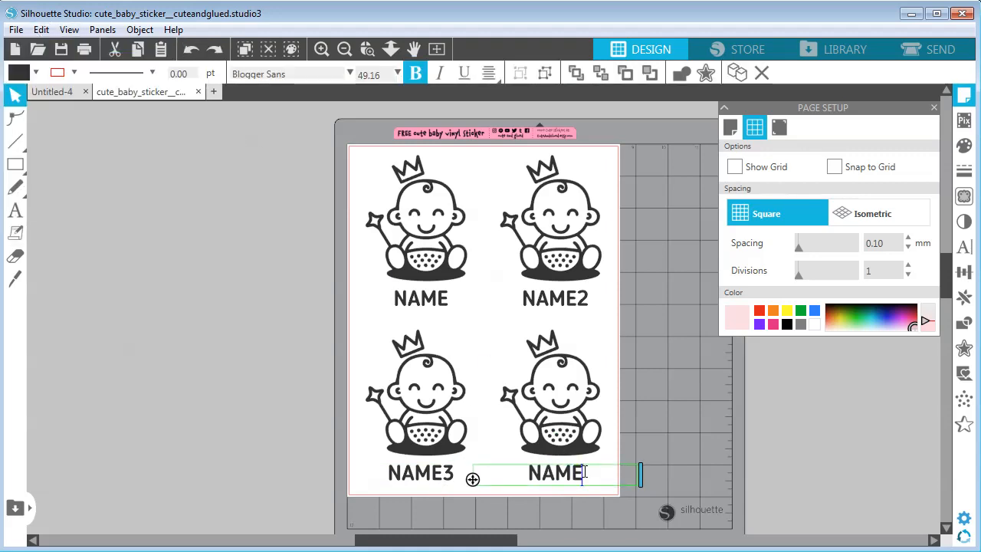
type("4")
left_click(724, 383)
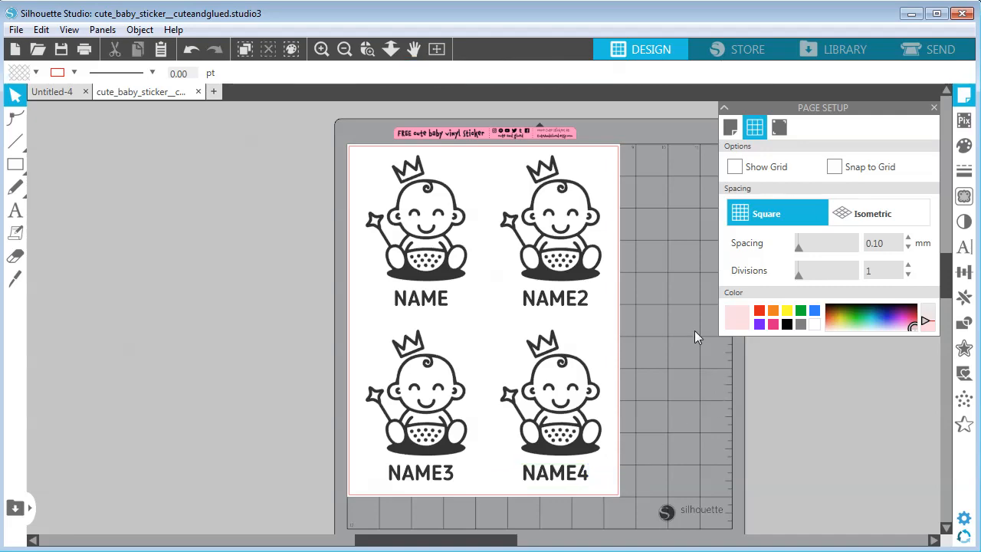
- Examine the cut lines around the four drawings and their names in the send view, and return to the design view
left_click(926, 53)
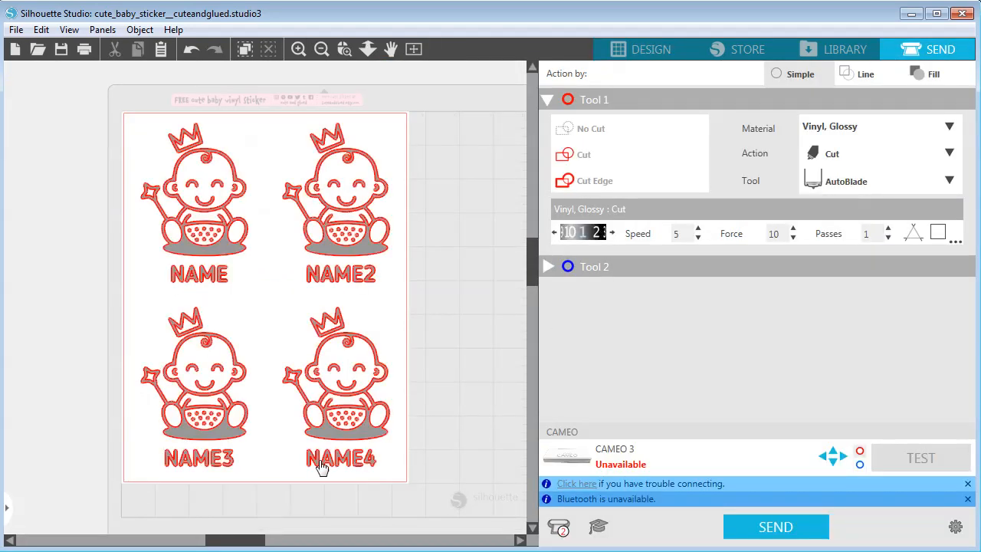
left_click(300, 50)
left_click(300, 50)
left_click(300, 50)
left_click(392, 52)
left_click_drag(298, 224, 189, 238)
left_click(321, 50)
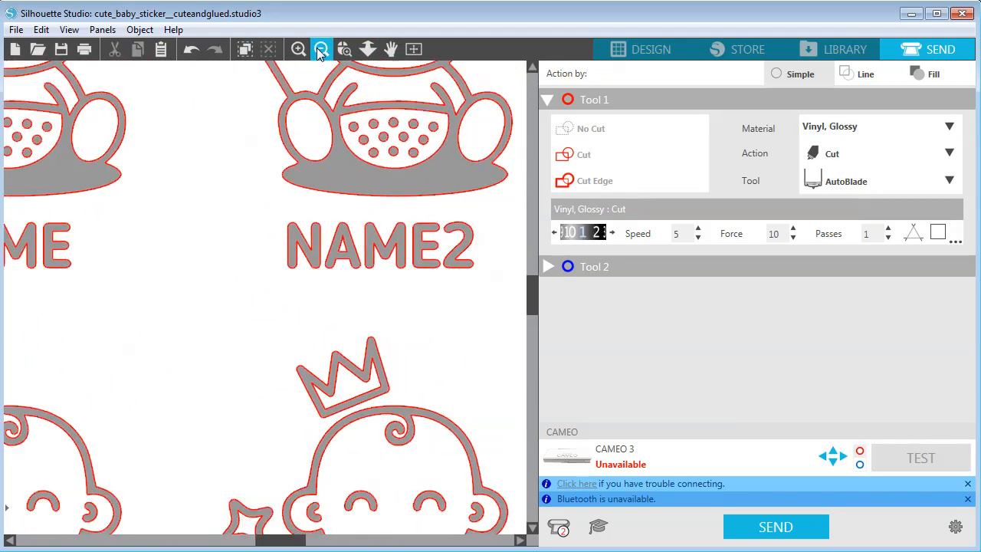
left_click(321, 49)
left_click(321, 49)
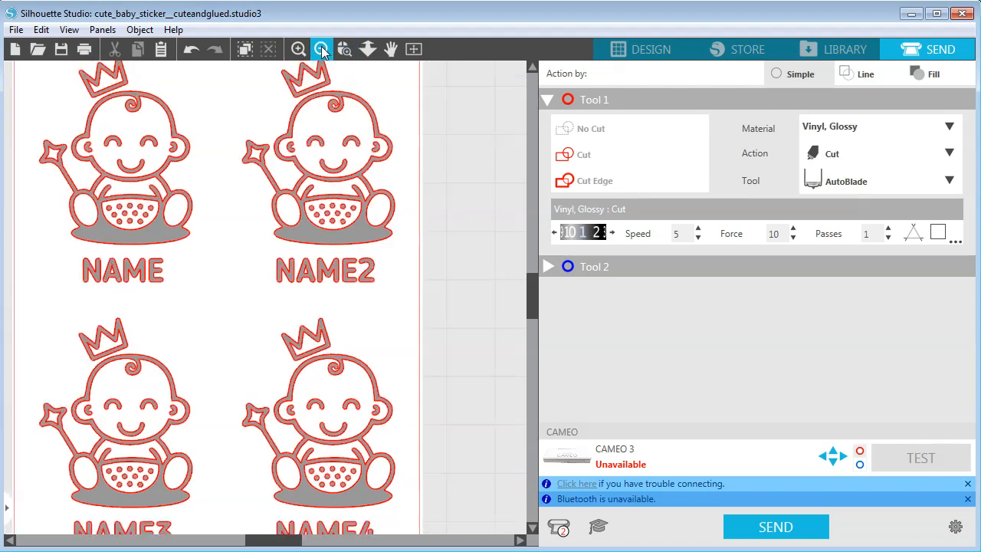
left_click(636, 49)
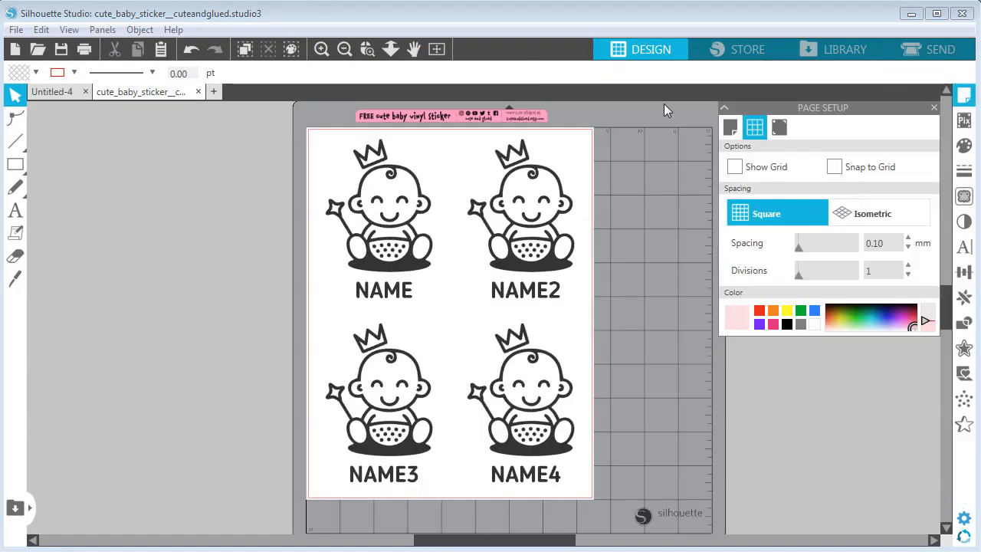